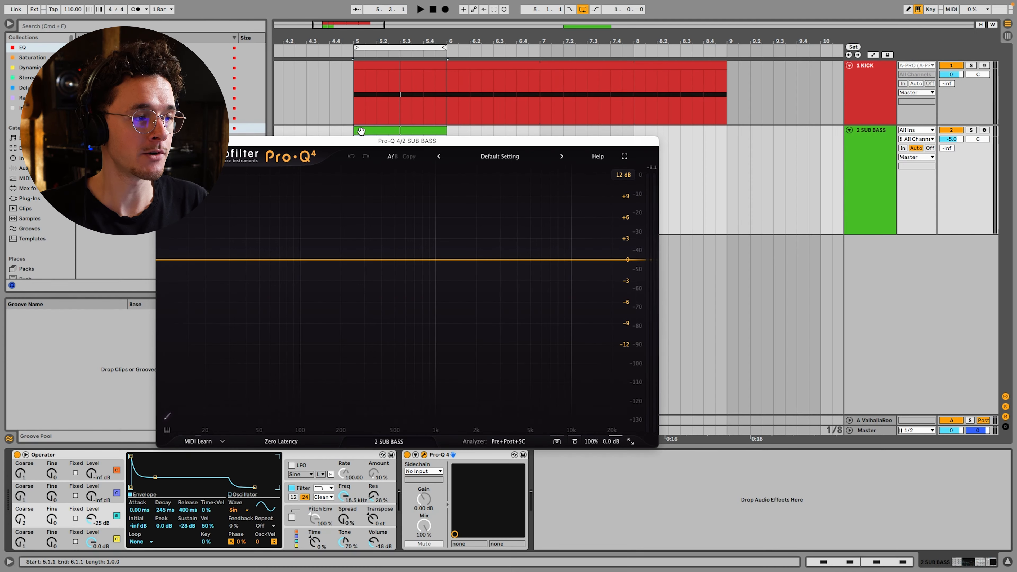
Open the SUB BASS clip and transpose all its notes up to D1
{"action": "double_click", "coordinate": [365, 129]}
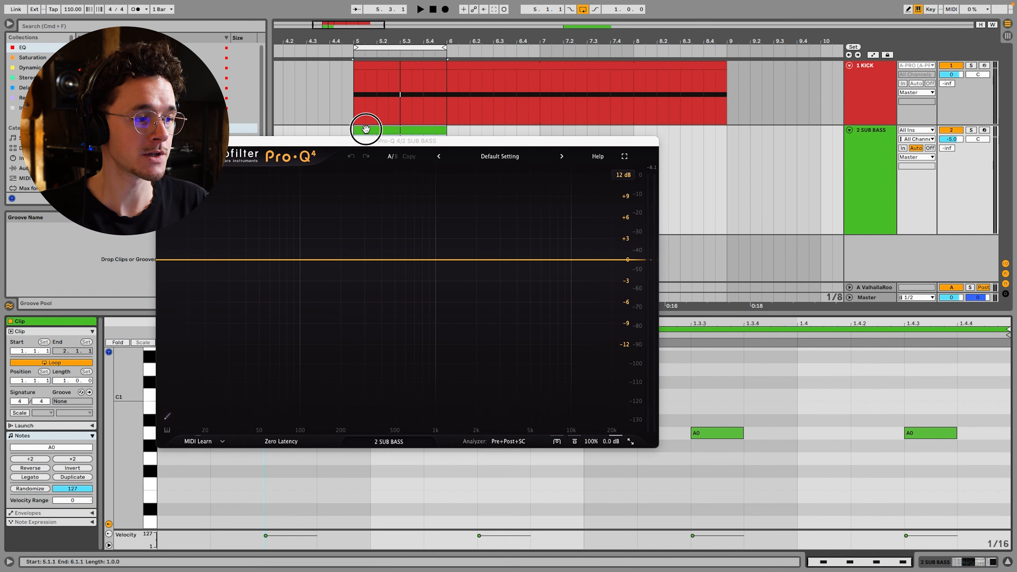
{"action": "key", "text": "super+a"}
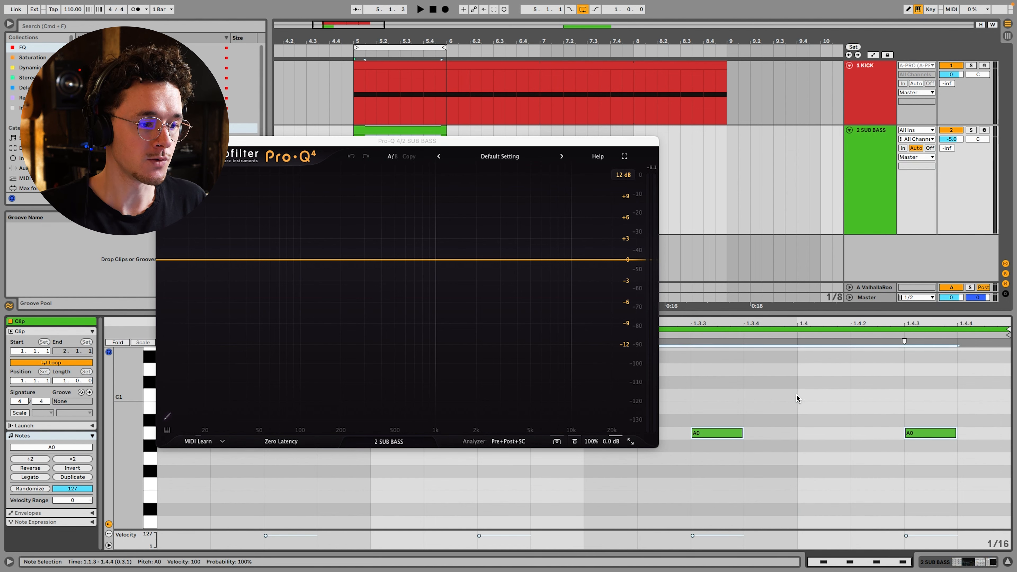
{"action": "key", "text": "Up"}
{"action": "key", "text": "Up"}
{"action": "key", "text": "Up"}
{"action": "key", "text": "Up"}
{"action": "key", "text": "Up"}
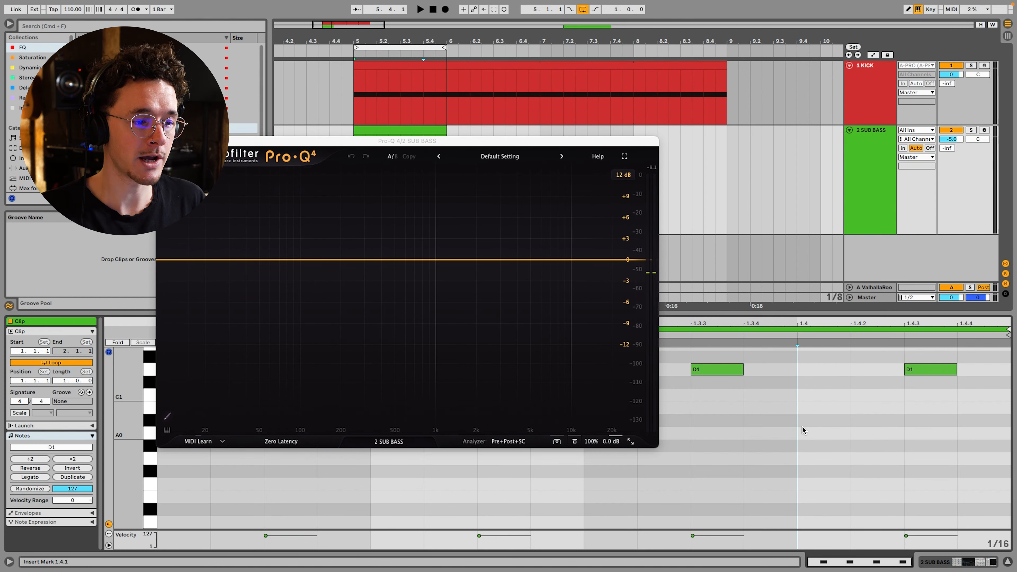
Lower all notes of the SUB BASS clip by one octave to D0
{"action": "key", "text": "super+a"}
{"action": "key", "text": "shift+Down"}
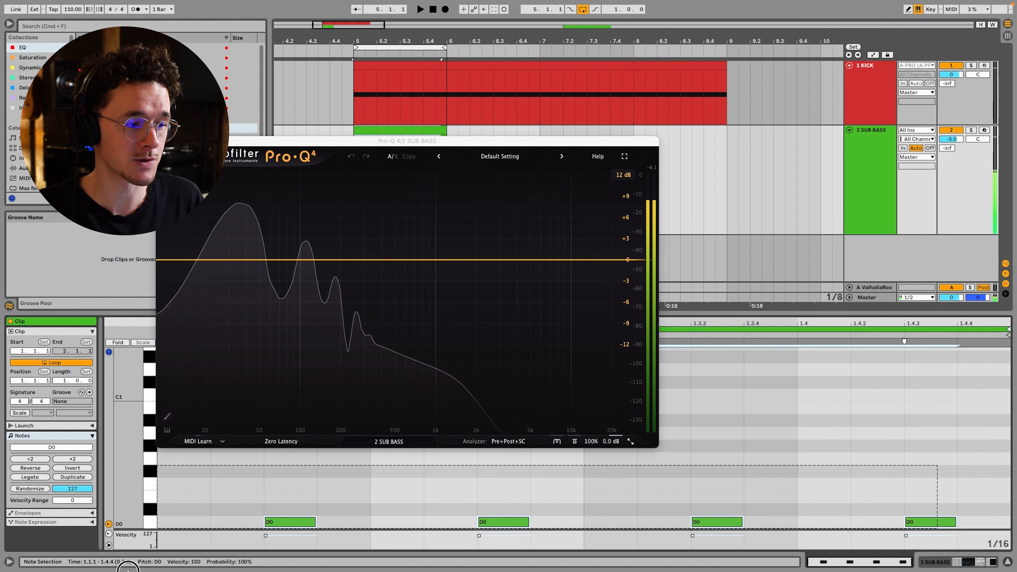
{"action": "left_click_drag", "start_coordinate": [129, 571], "coordinate": [127, 571]}
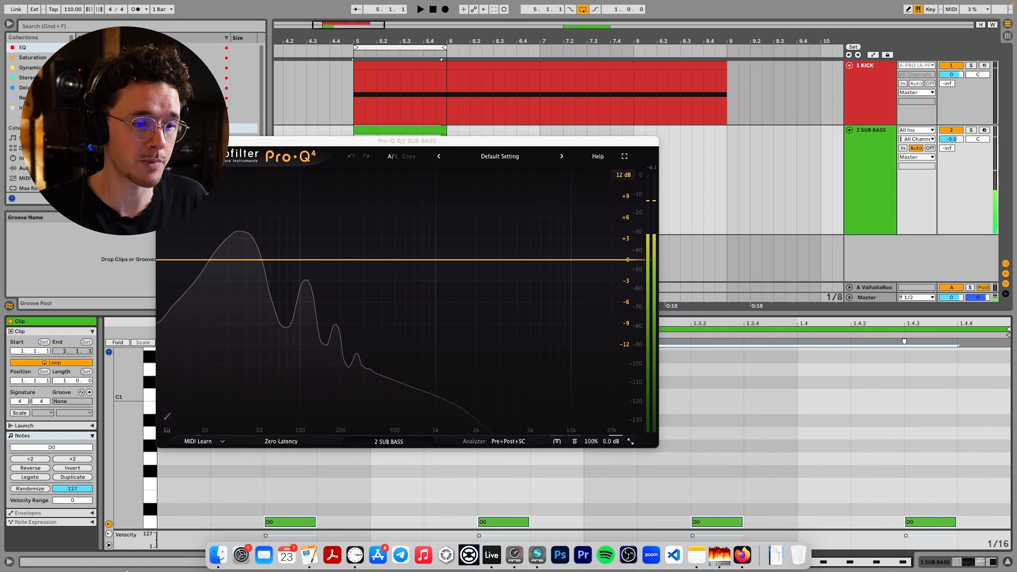
Bring the SUB BASS notes up an octave and shift them down in semitones to A0
{"action": "key", "text": "shift+Up"}
{"action": "key", "text": "Down"}
{"action": "key", "text": "Down"}
{"action": "key", "text": "Down"}
{"action": "key", "text": "Down"}
Try out other pitches for the SUB BASS notes by shifting them up and down in semitones from A0
{"action": "key", "text": "Down"}
{"action": "key", "text": "Down"}
{"action": "key", "text": "Down"}
{"action": "key", "text": "Down"}
{"action": "key", "text": "Down"}
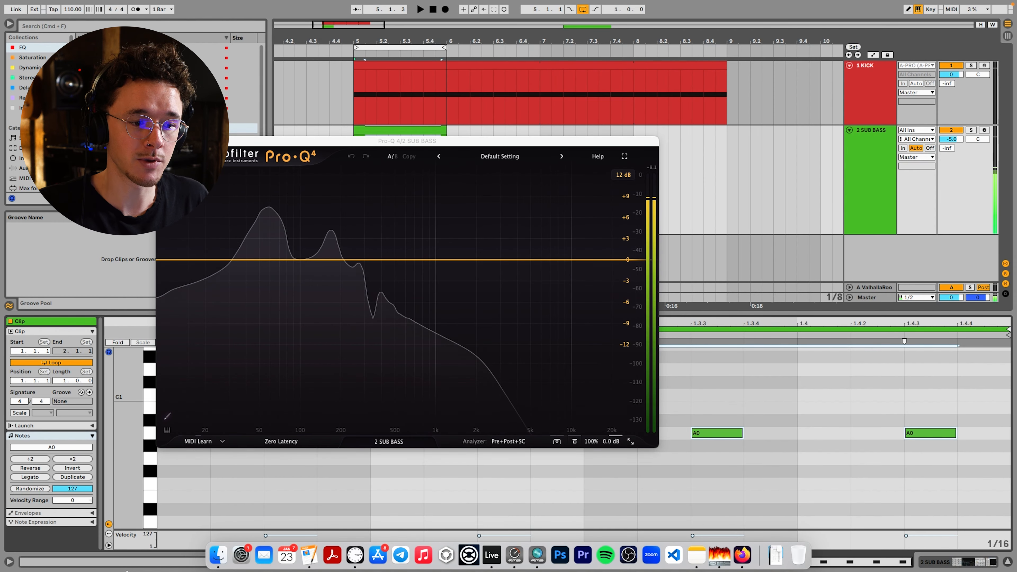
{"action": "key", "text": "Up"}
{"action": "key", "text": "Up"}
{"action": "key", "text": "Up"}
{"action": "key", "text": "Down"}
{"action": "key", "text": "Down"}
{"action": "key", "text": "Down"}
{"action": "key", "text": "Up"}
{"action": "key", "text": "Up"}
{"action": "key", "text": "Up"}
{"action": "key", "text": "Up"}
{"action": "key", "text": "Down"}
{"action": "key", "text": "Down"}
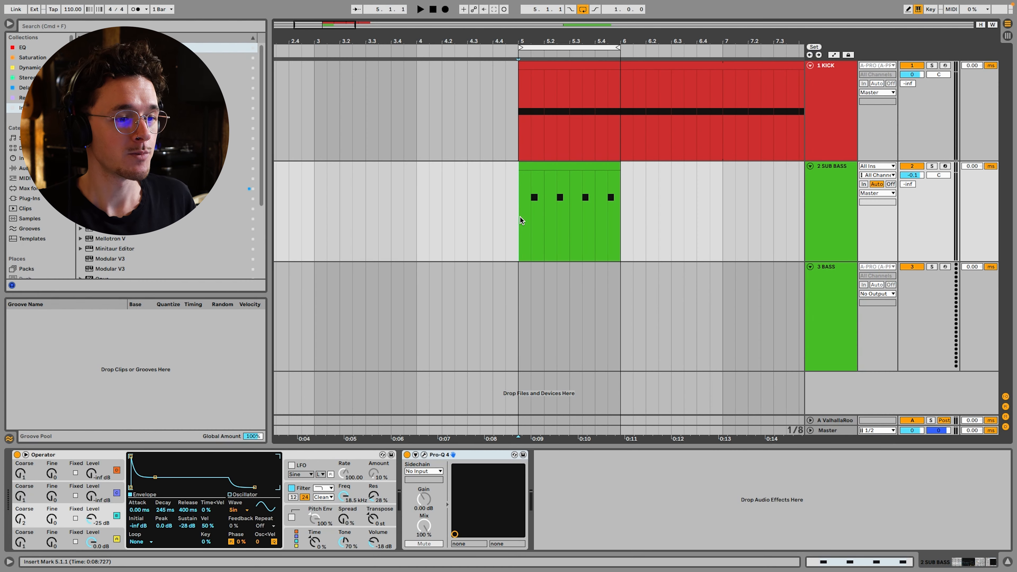
Load the Analog synthesizer onto the BASS track
{"action": "left_click", "coordinate": [826, 310]}
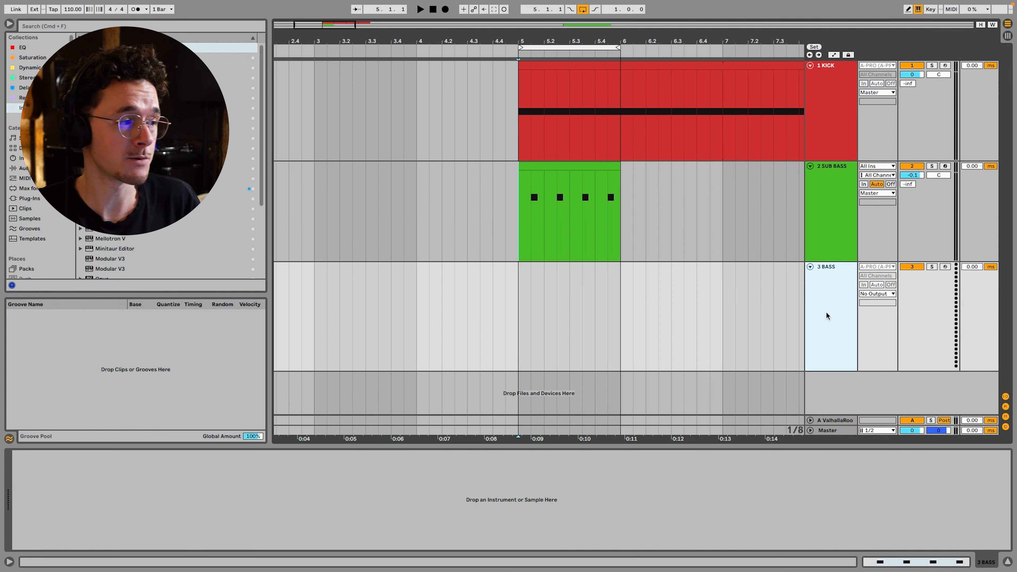
{"action": "double_click", "coordinate": [104, 48]}
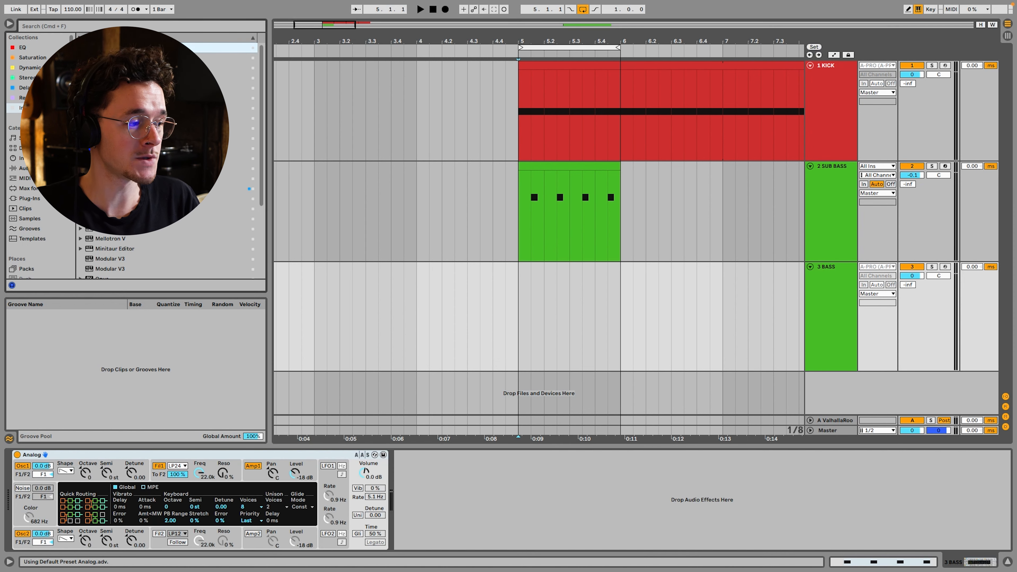
{"action": "left_click", "coordinate": [139, 455]}
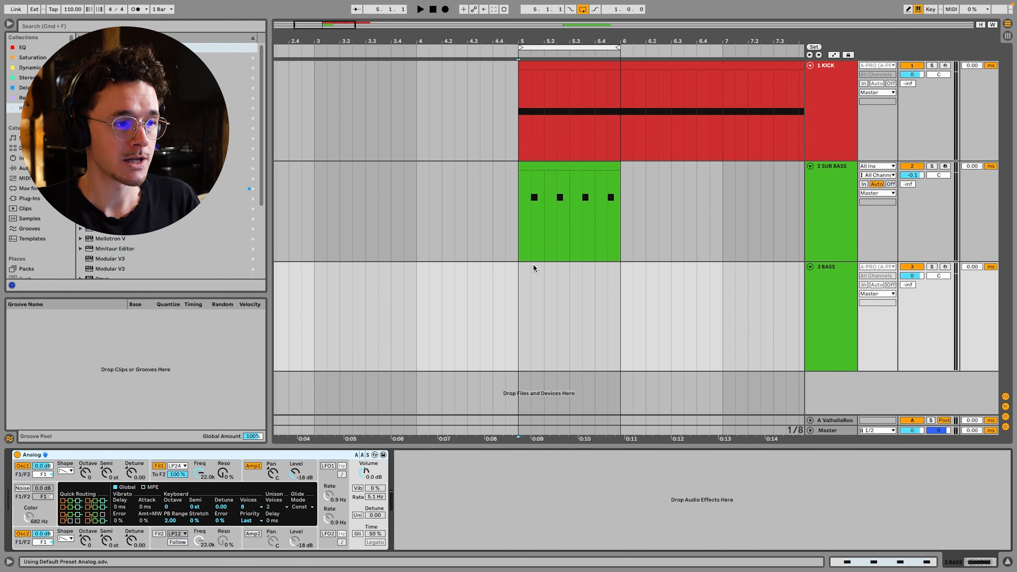
Copy the SUB BASS clip to the same position at bar 5 on the BASS track and play that track soloed
{"action": "left_click", "coordinate": [559, 165]}
{"action": "left_click_drag", "start_coordinate": [569, 177], "coordinate": [573, 308]}
{"action": "left_click", "coordinate": [808, 293]}
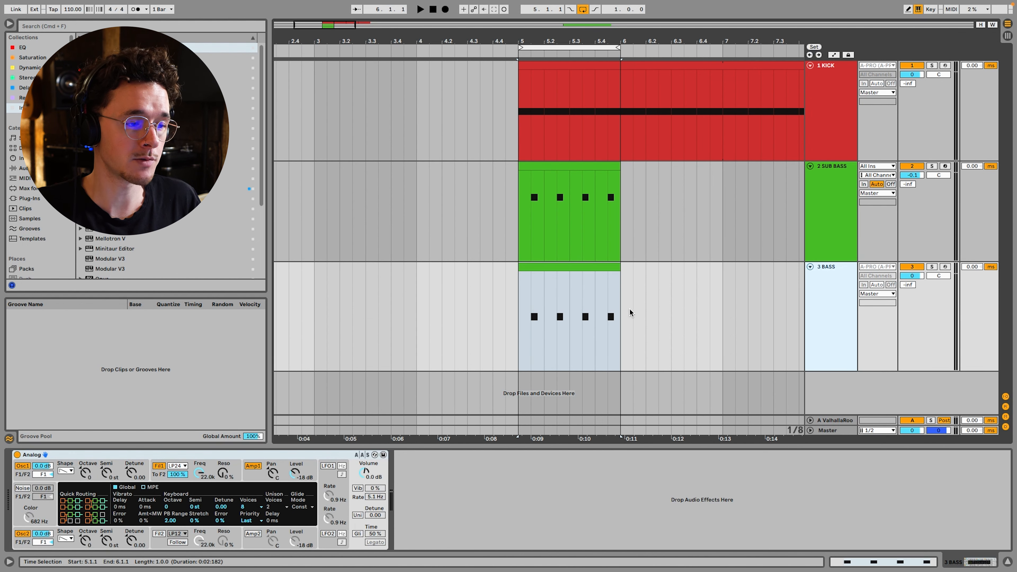
{"action": "left_click", "coordinate": [521, 328]}
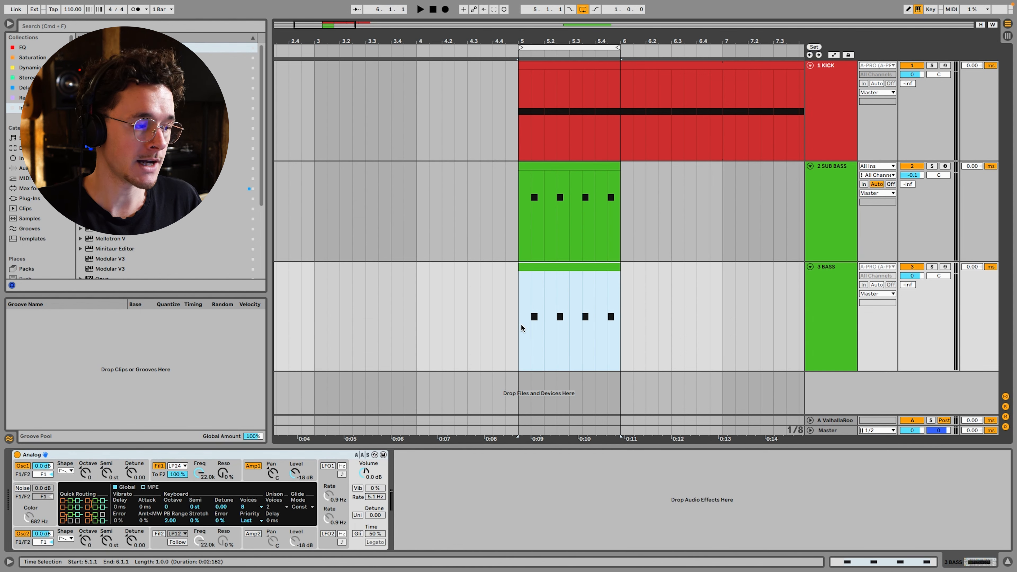
{"action": "left_click", "coordinate": [142, 453]}
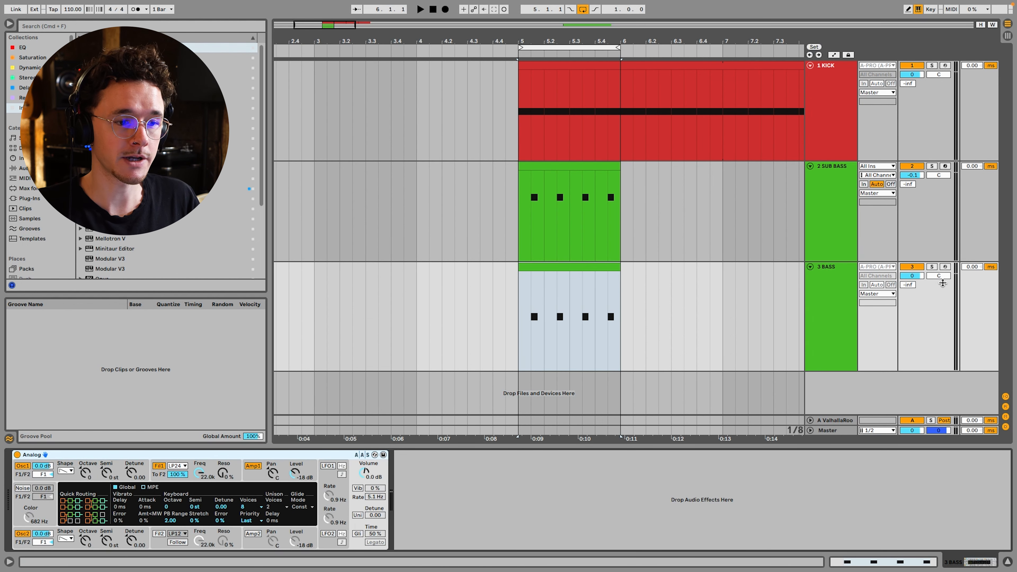
{"action": "left_click", "coordinate": [931, 266]}
{"action": "key", "text": "space"}
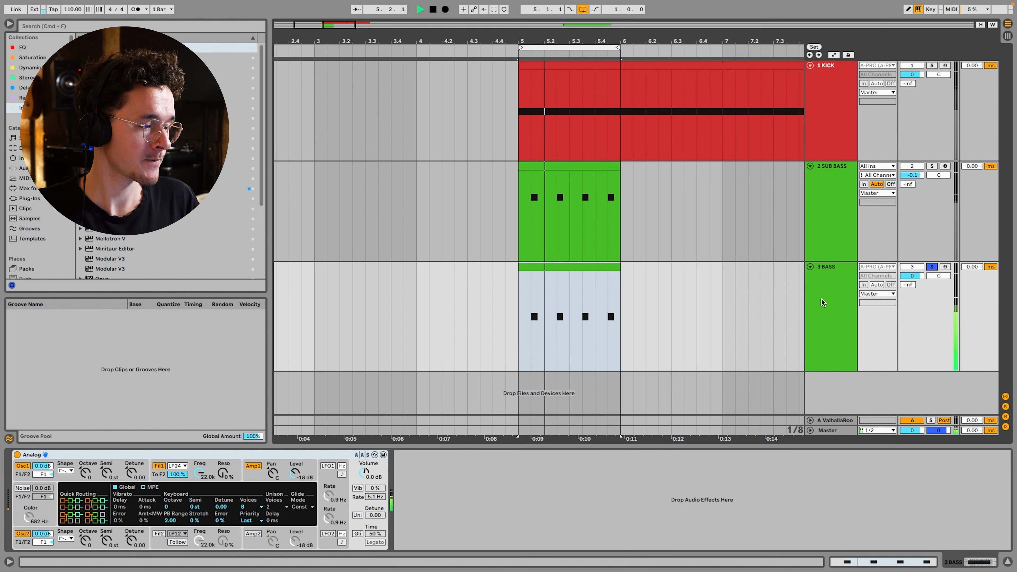
Add a Pro-Q 4 equalizer to the BASS track with a 12 dB/oct low cut at about 167 Hz
{"action": "left_click", "coordinate": [37, 50]}
{"action": "double_click", "coordinate": [116, 129]}
{"action": "key", "text": "space"}
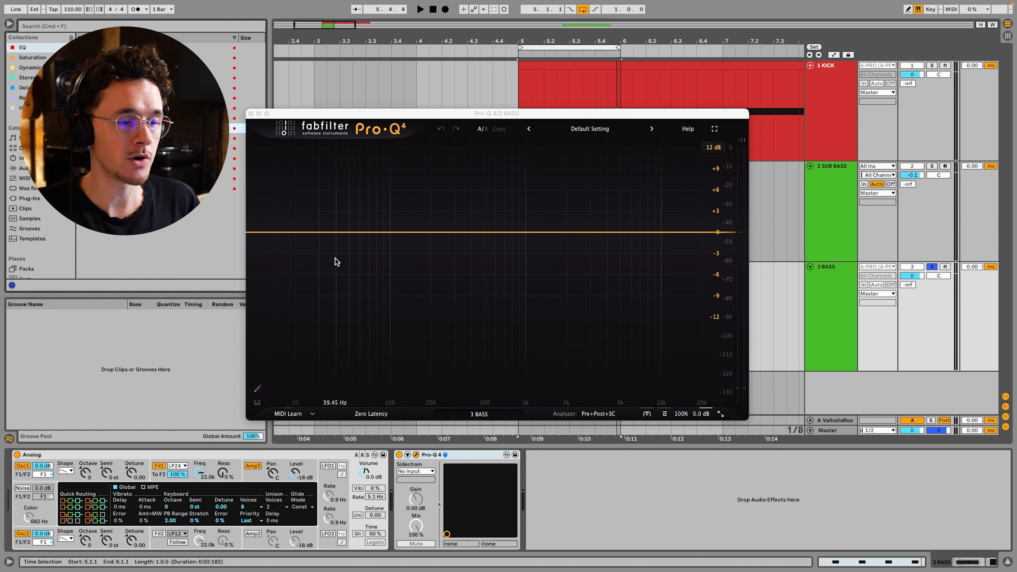
{"action": "left_click_drag", "start_coordinate": [256, 231], "coordinate": [420, 236]}
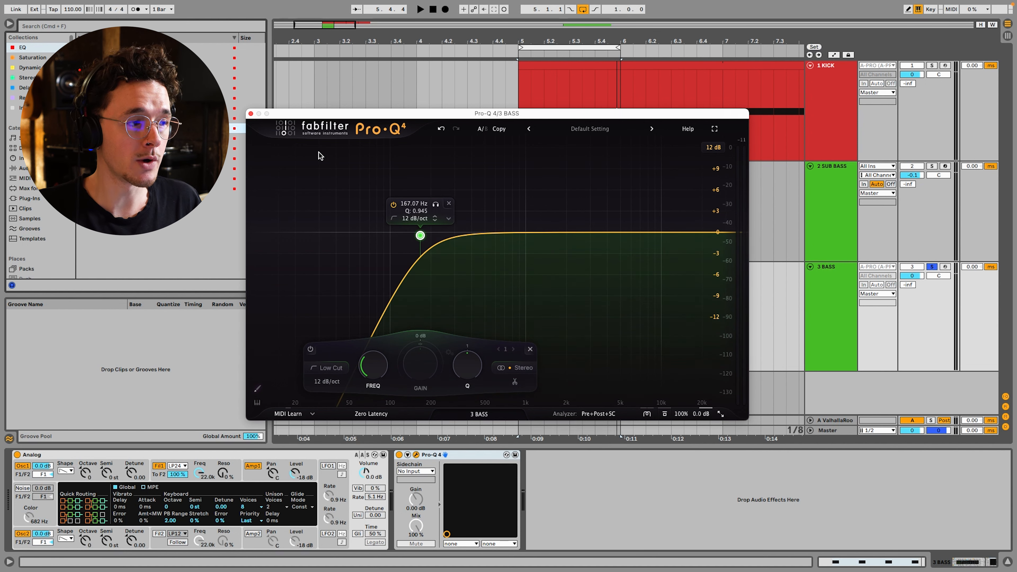
{"action": "left_click_drag", "start_coordinate": [309, 117], "coordinate": [347, 430]}
Transpose all notes in the BASS clip up one octave to A1
{"action": "double_click", "coordinate": [542, 268]}
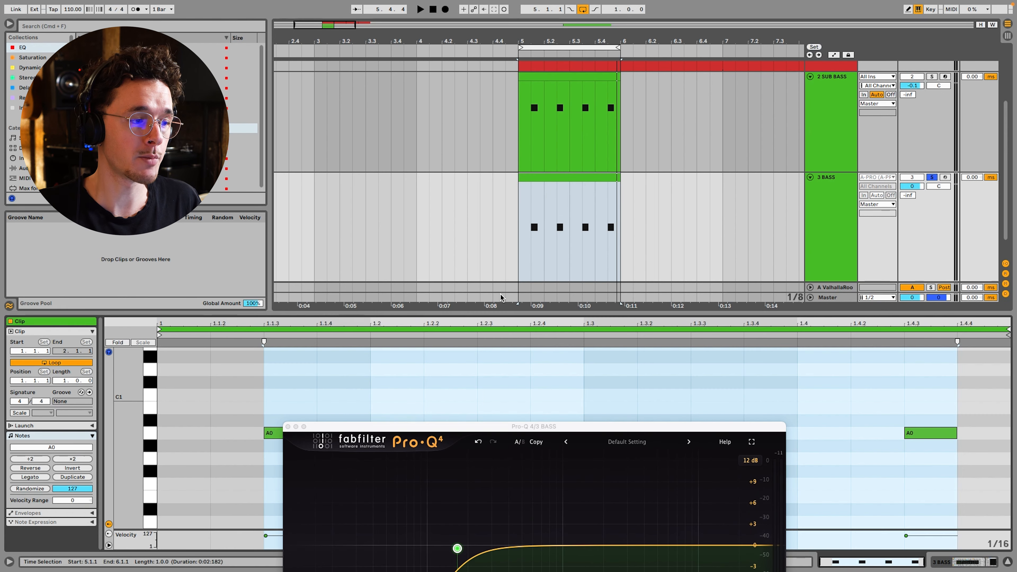
{"action": "key", "text": "super+a"}
{"action": "key", "text": "shift+Up"}
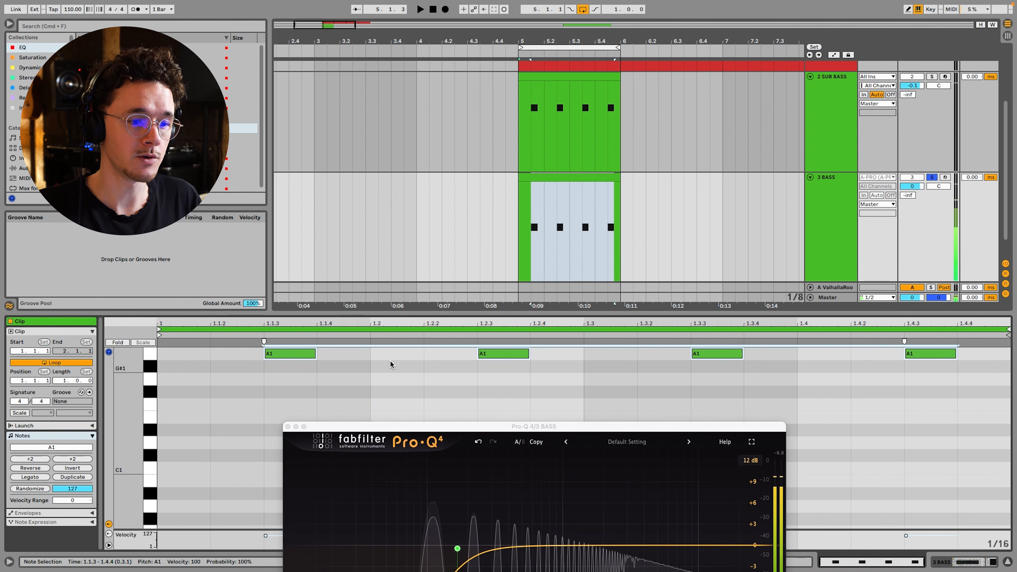
Lower the cutoff frequency of Analog's first filter on the BASS track to 201 Hz
{"action": "left_click", "coordinate": [824, 220]}
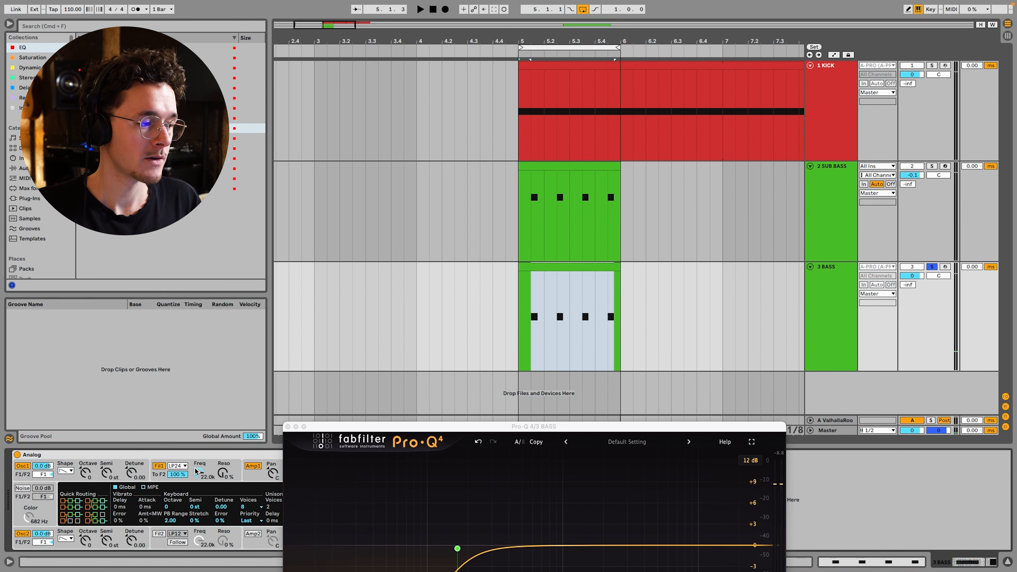
{"action": "left_click_drag", "start_coordinate": [200, 476], "coordinate": [200, 477]}
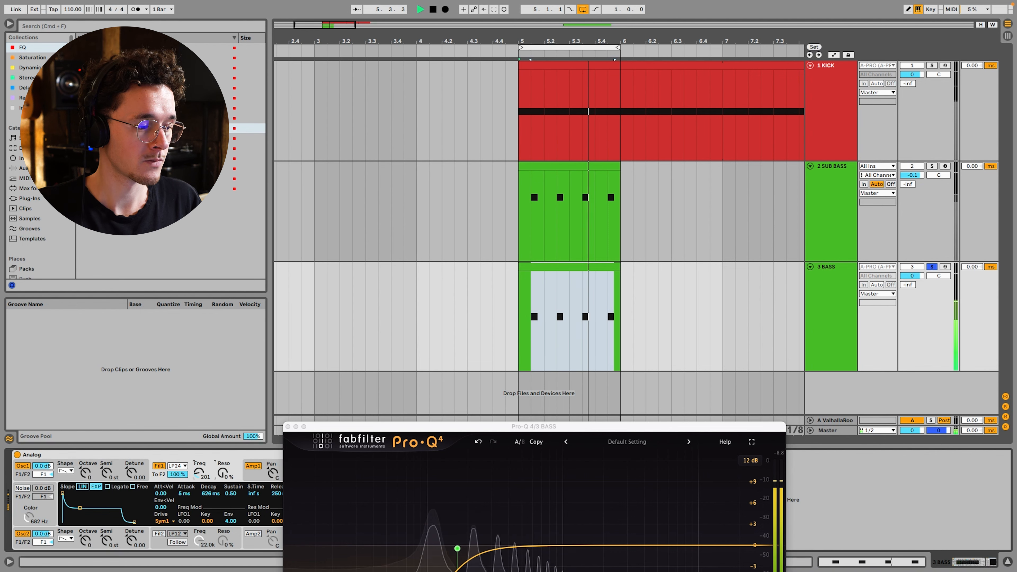
Unsolo the BASS track and move its Pro-Q 4 low cut down to about 60 Hz
{"action": "left_click", "coordinate": [932, 267]}
{"action": "left_click_drag", "start_coordinate": [506, 420], "coordinate": [522, 174]}
{"action": "left_click_drag", "start_coordinate": [474, 302], "coordinate": [415, 296]}
Lower the sustain point of the first filter's envelope in Analog slightly
{"action": "left_click_drag", "start_coordinate": [80, 509], "coordinate": [79, 511]}
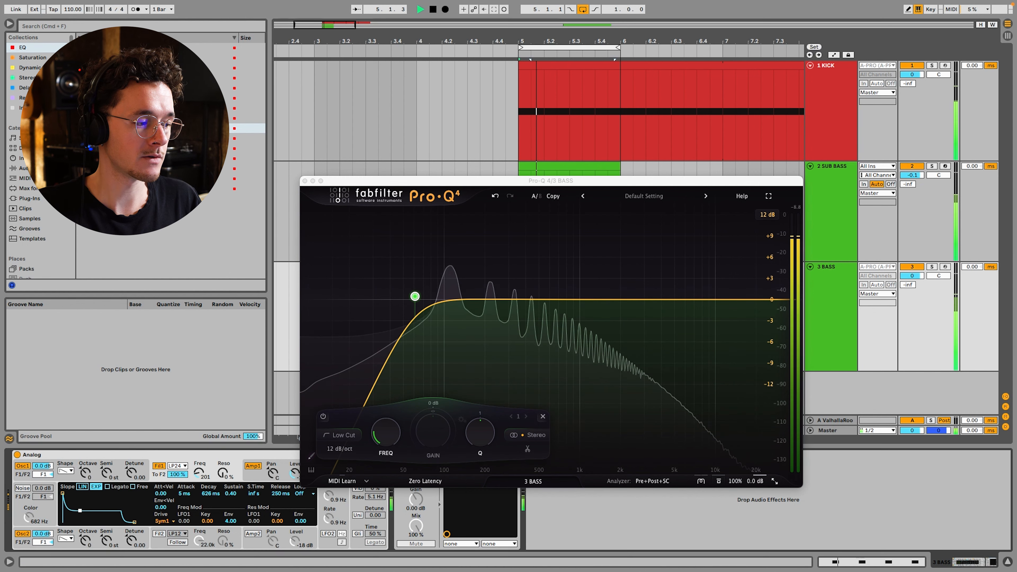